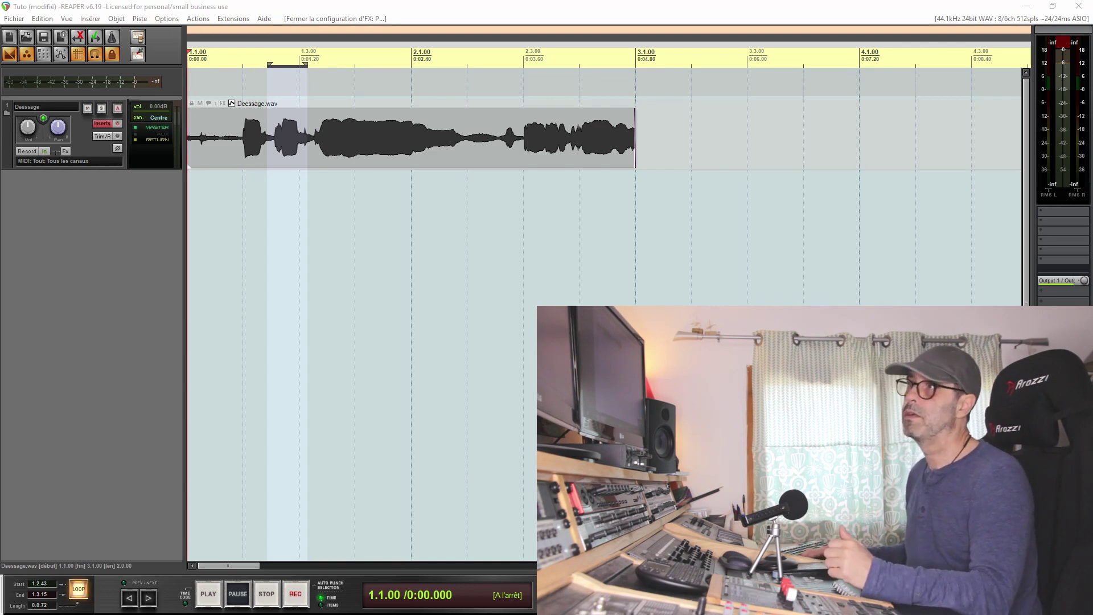
Restore the Contrôle track and trim its Deessage.wav item to the time selection from 1.2.43 to 1.3.15
key("ctrl+z")
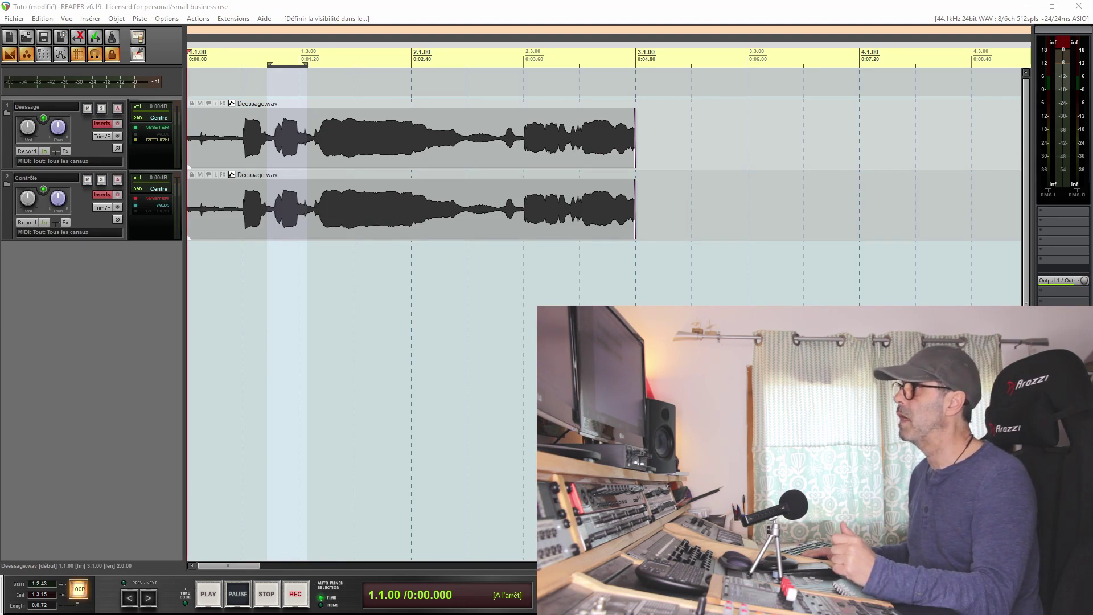
left_click(160, 149)
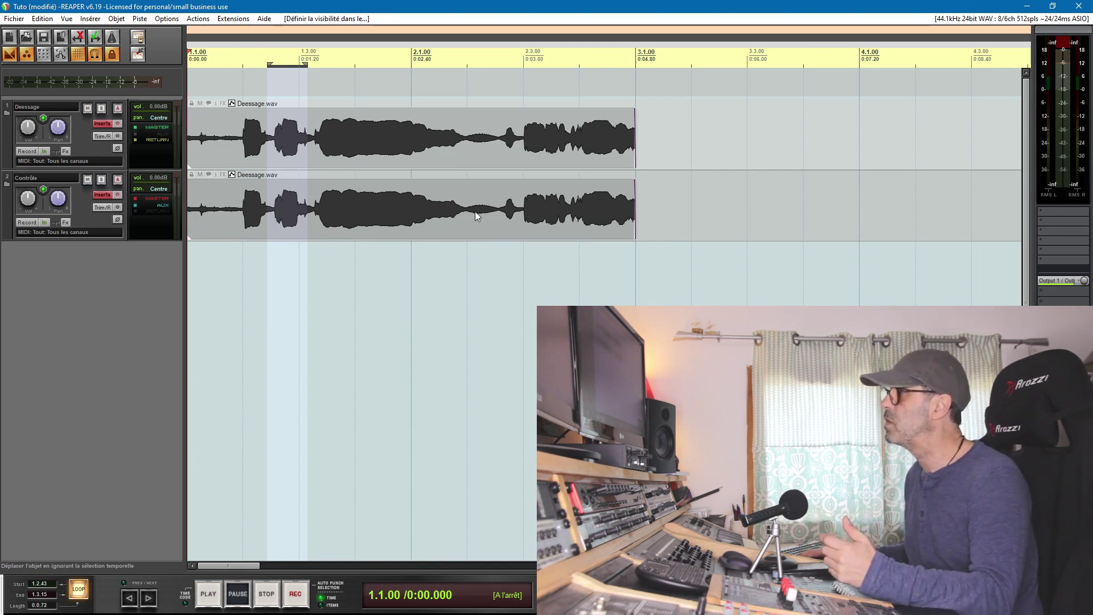
left_click_drag(634, 209, 308, 232)
left_click_drag(188, 213, 265, 224)
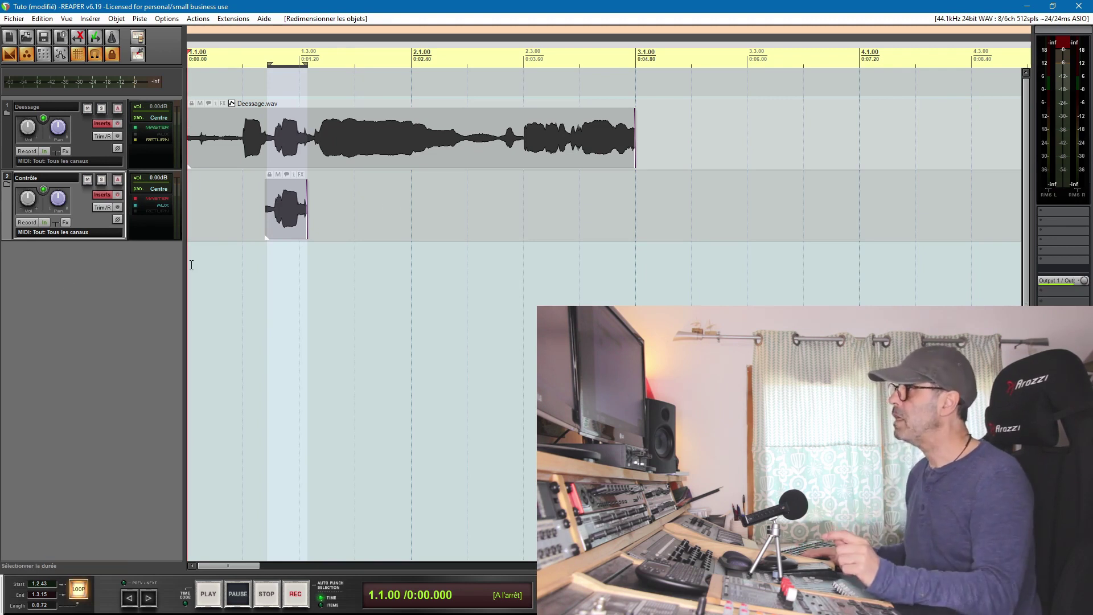
Open ReEQ on the Contrôle track, enable the track's FX and audition the 8.51 kHz peak band in isolation
left_click(99, 197)
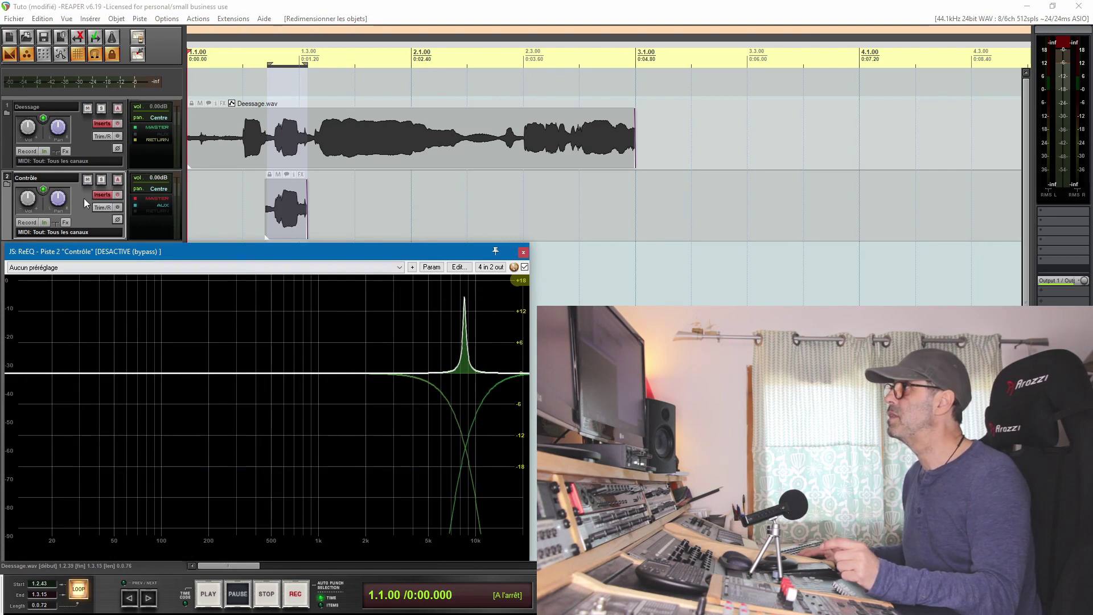
left_click(118, 195)
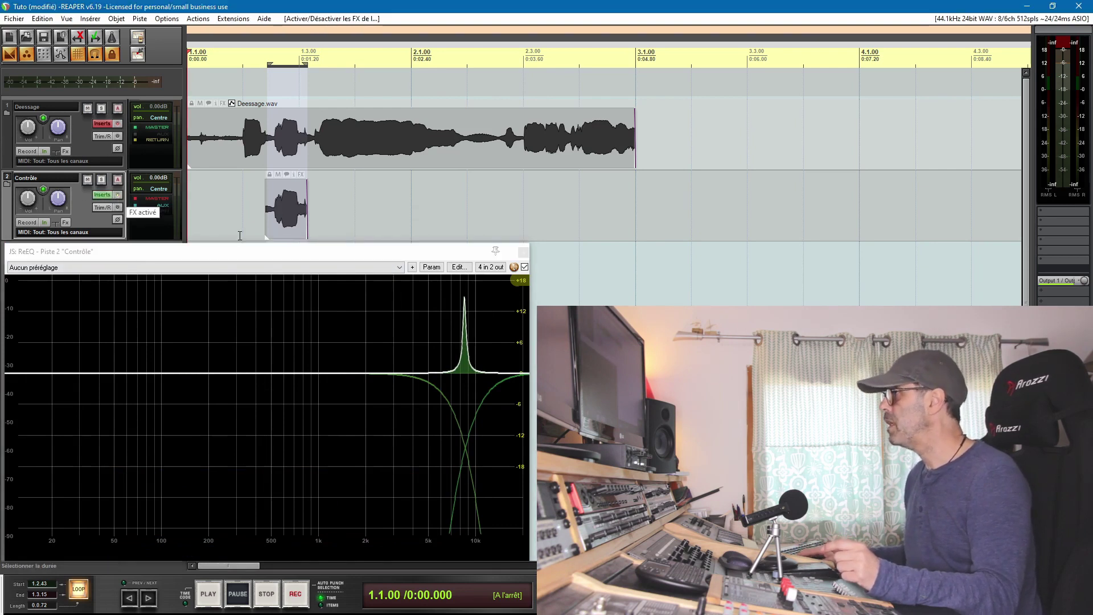
left_click(358, 257)
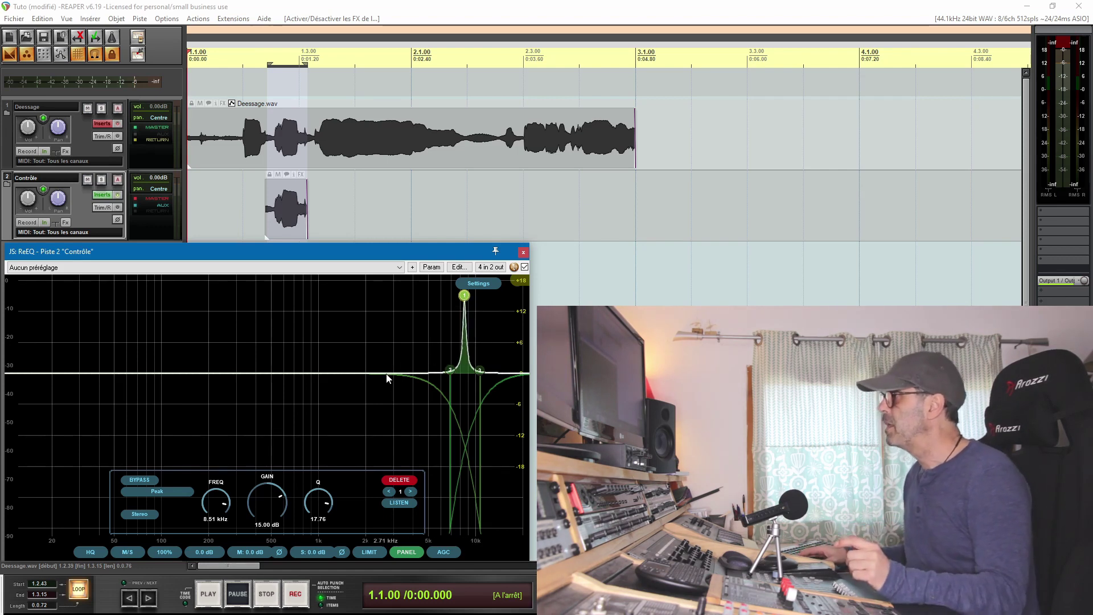
left_click(399, 503)
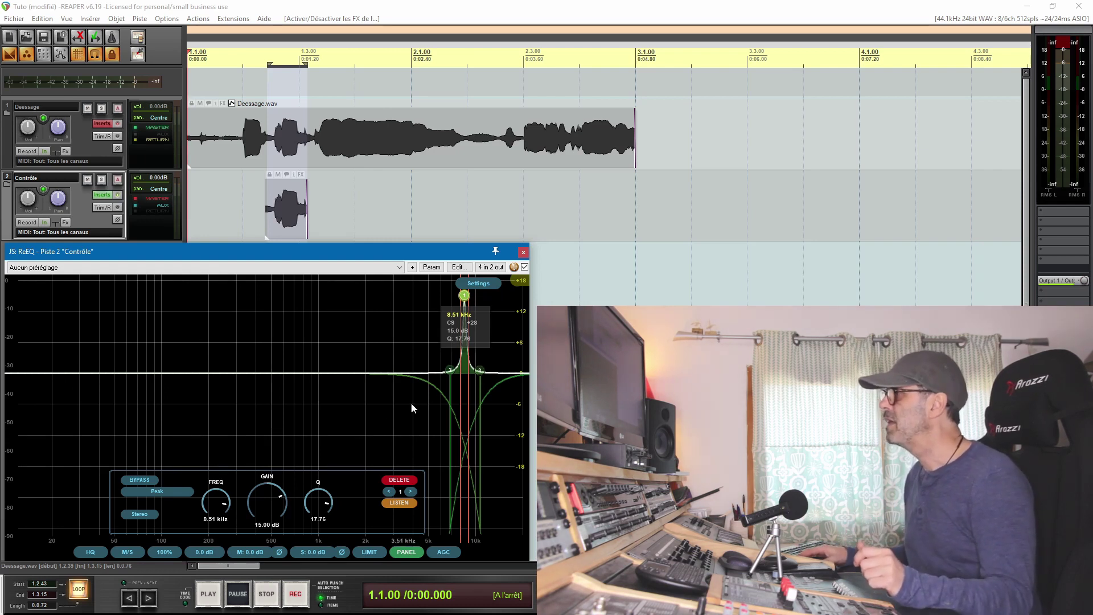
left_click(398, 500)
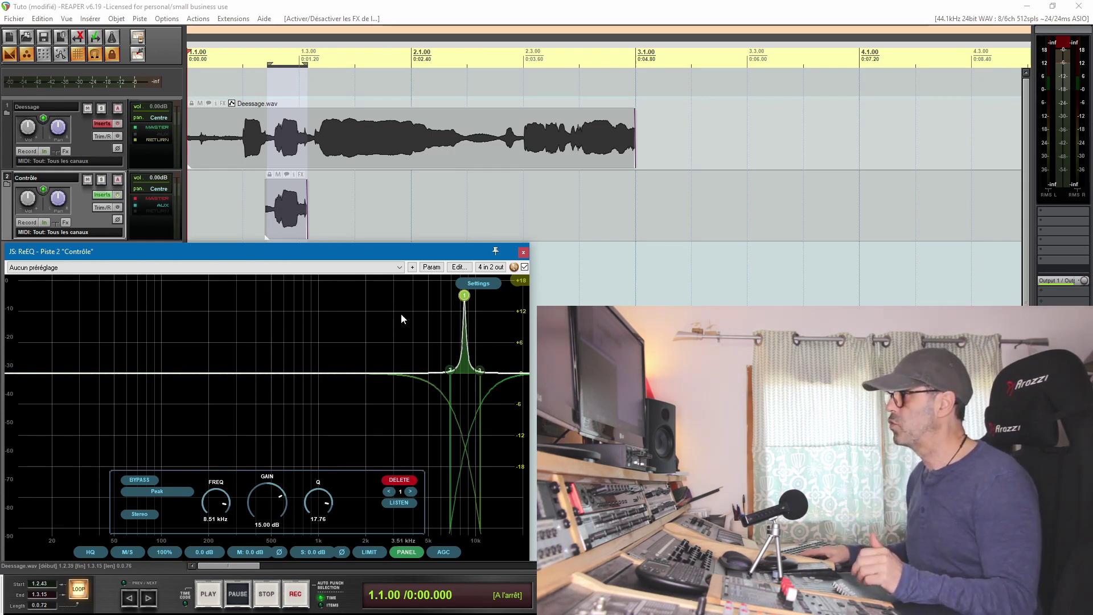
Activate ReEQ's 6.90 kHz low-cut and 10.7 kHz high-cut bands around the 8.51 kHz peak
left_click(451, 370)
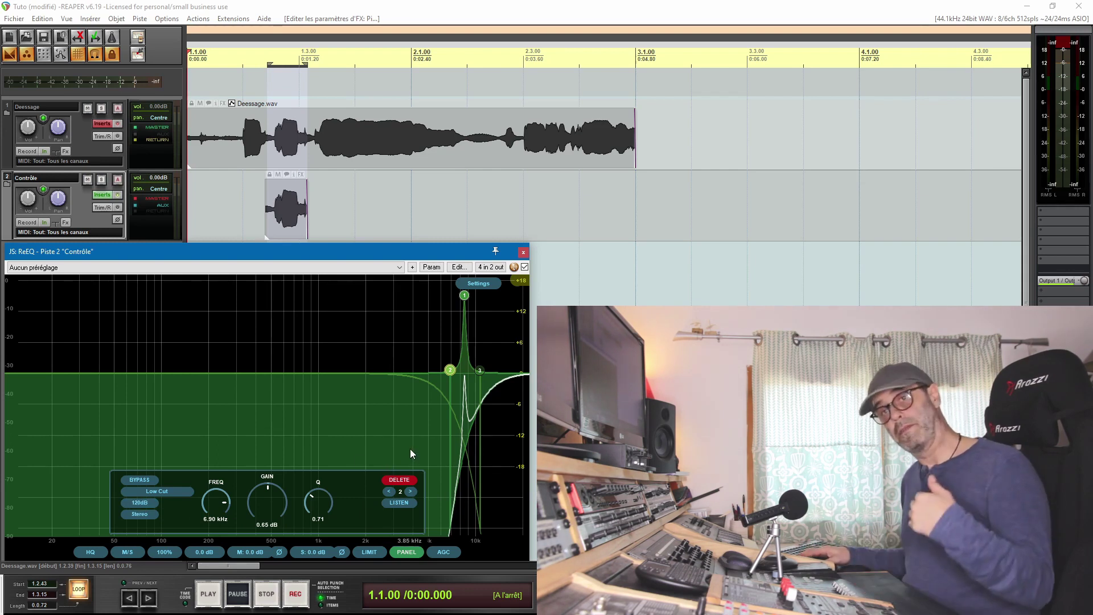
left_click(480, 370)
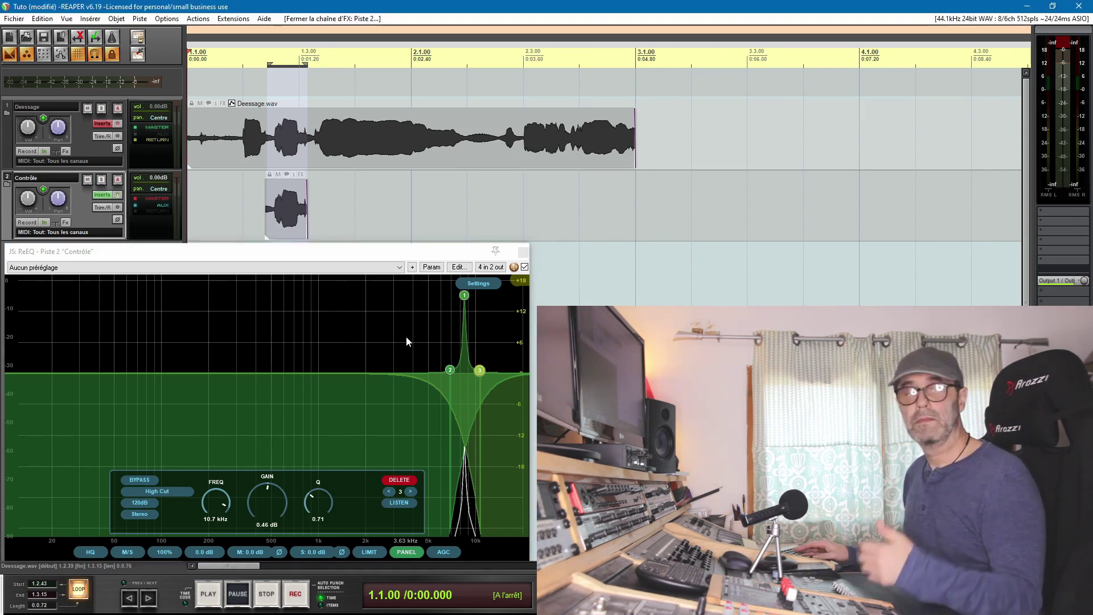
mouse_move(465, 300)
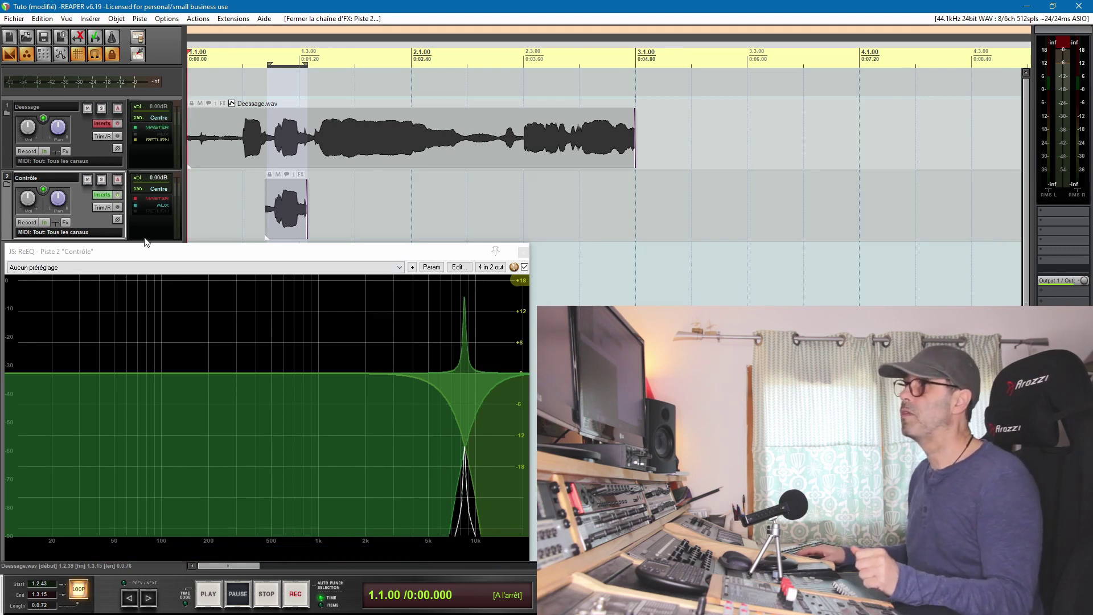
Inspect the Contrôle track's master send, its send to the Deessage track and ReEQ's plug-in pin connections
mouse_move(152, 211)
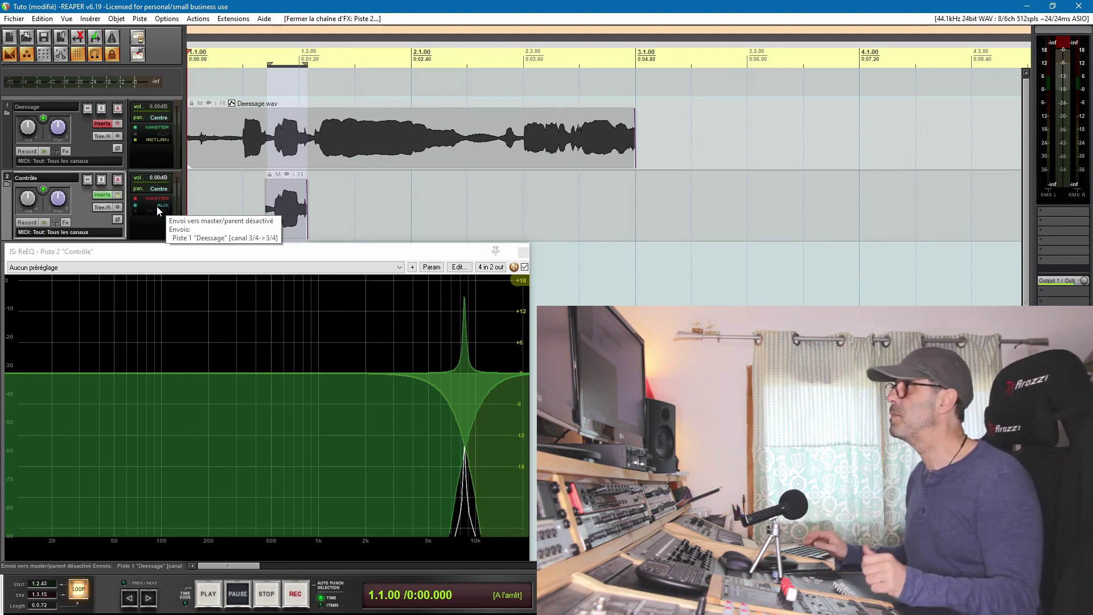
left_click(158, 210)
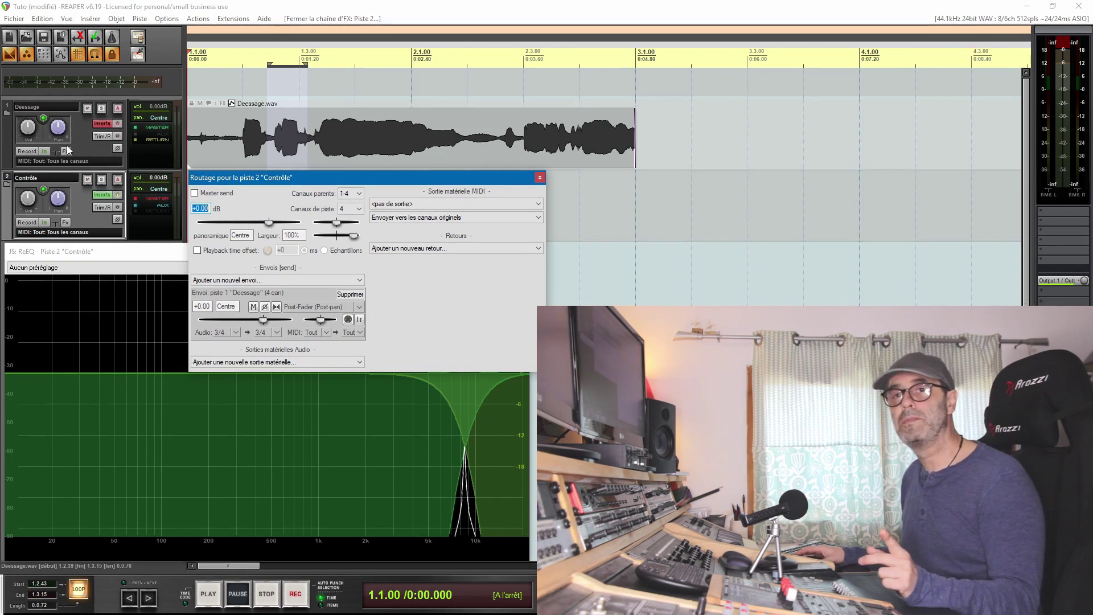
left_click(195, 193)
left_click(195, 194)
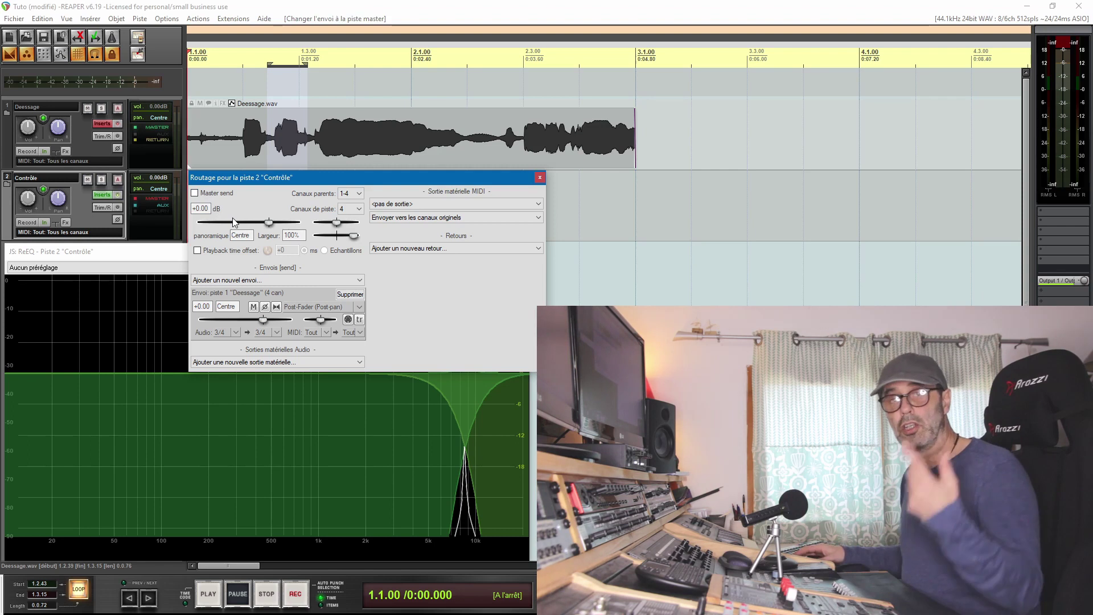
mouse_move(226, 342)
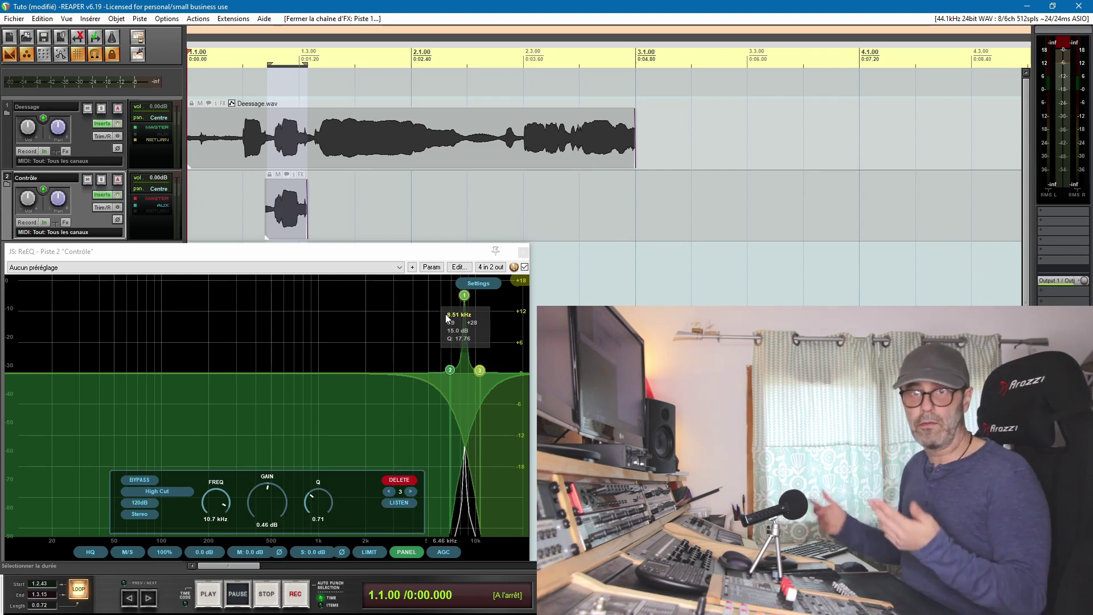
left_click(489, 267)
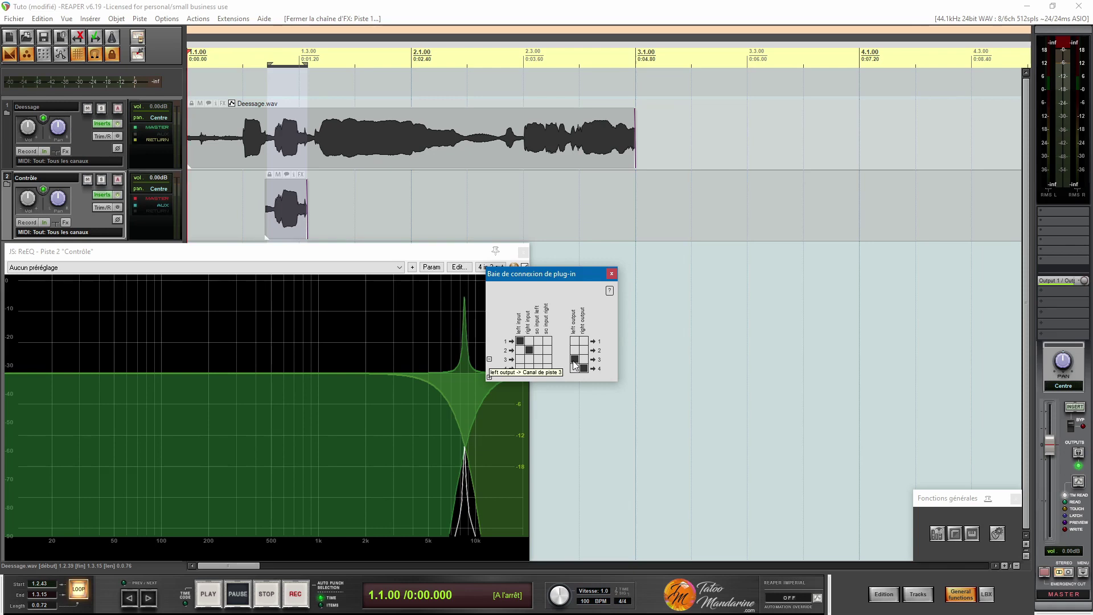
left_click(428, 247)
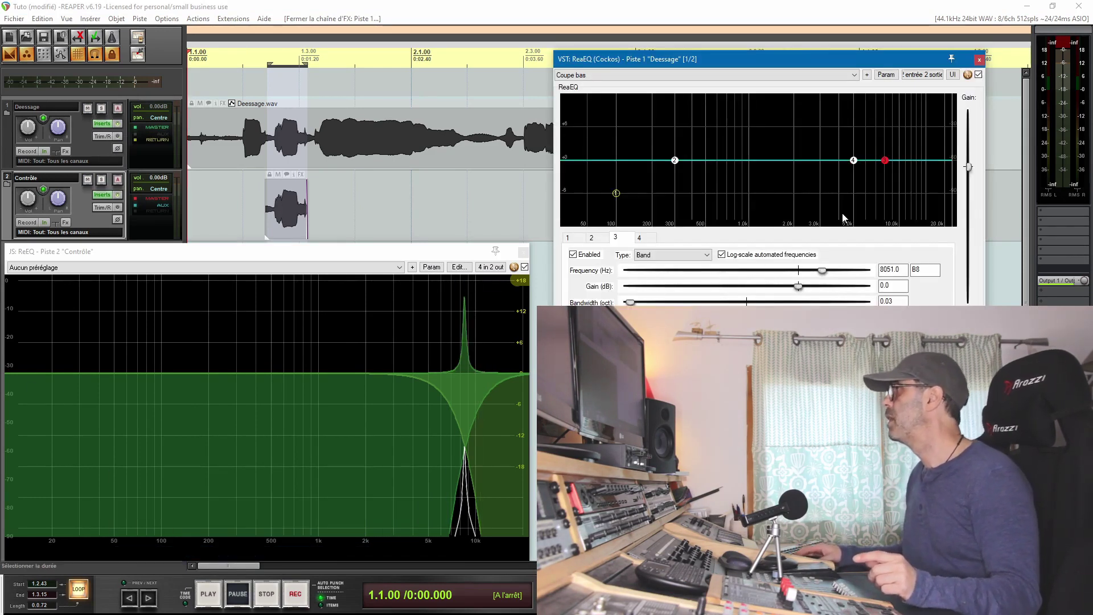
Compare band 3 of ReaEQ on the Deessage track with the peak band of ReEQ on the Contrôle track
right_click(887, 166)
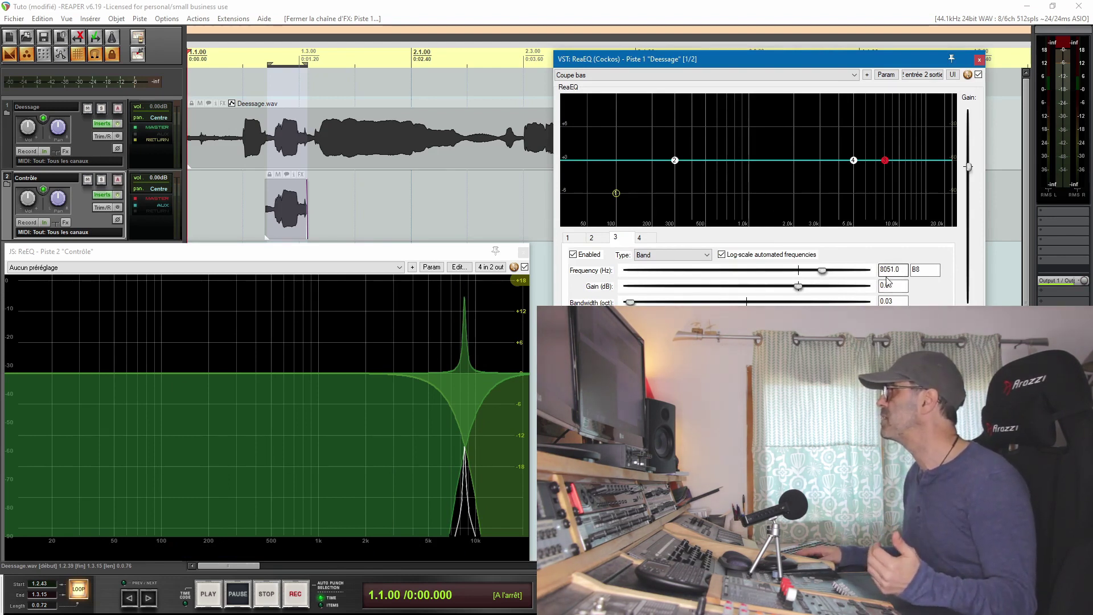
mouse_move(457, 324)
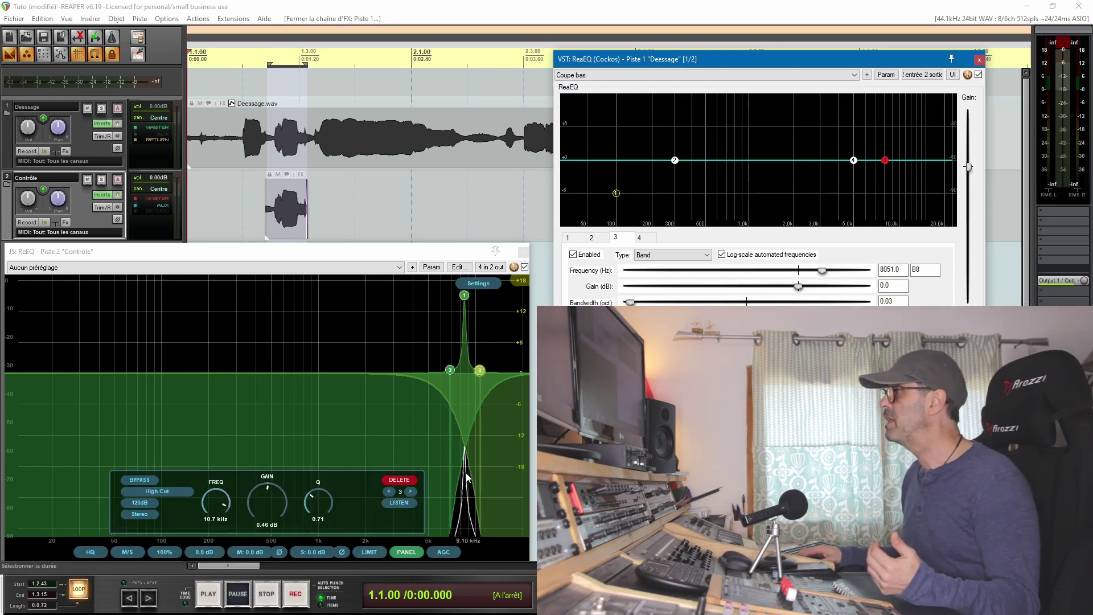
left_click(465, 296)
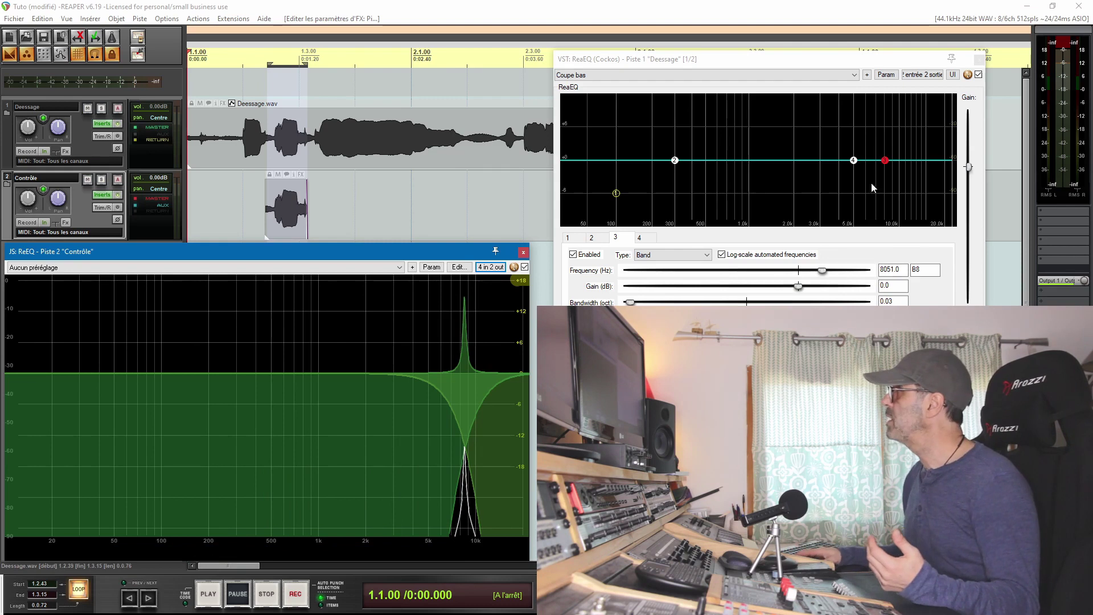
mouse_move(890, 166)
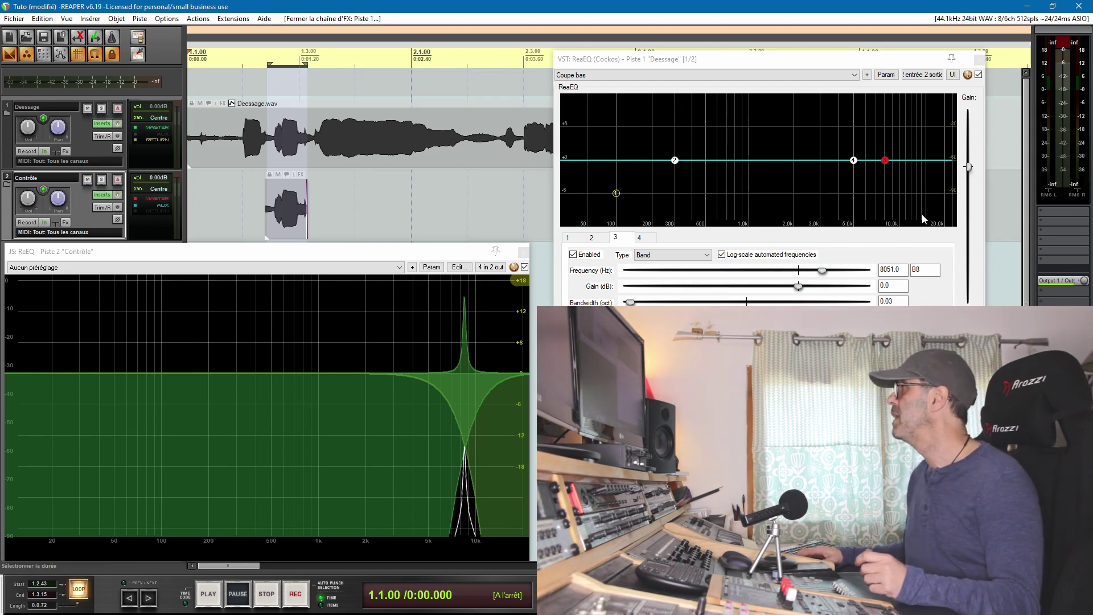
mouse_move(883, 165)
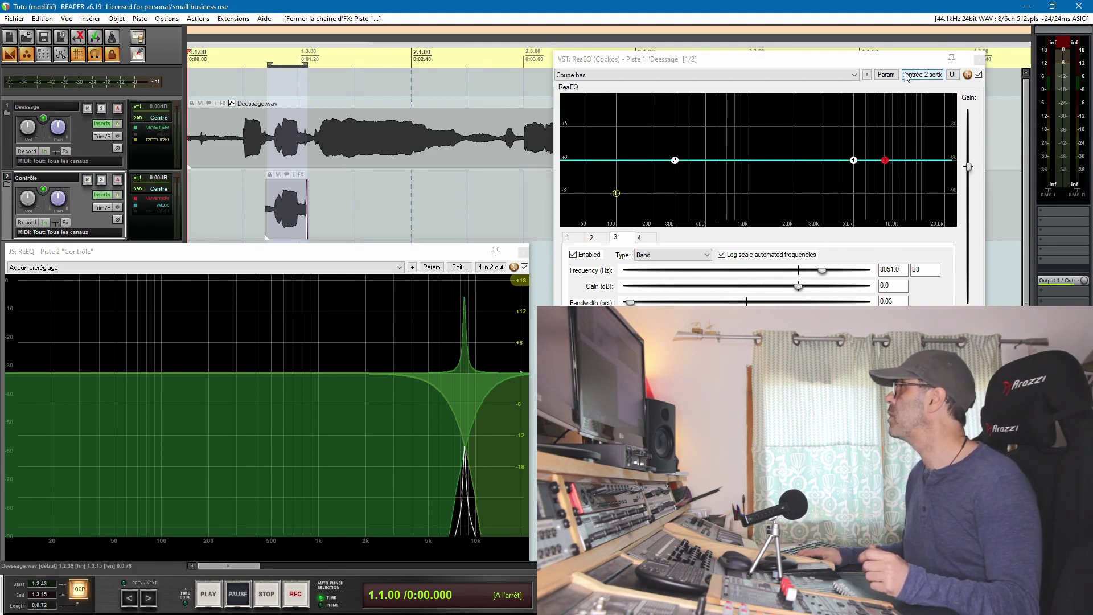
Open parameter modulation for ReaEQ's band 3 gain and choose 3+4 as the sidechain audio channel
left_click(886, 75)
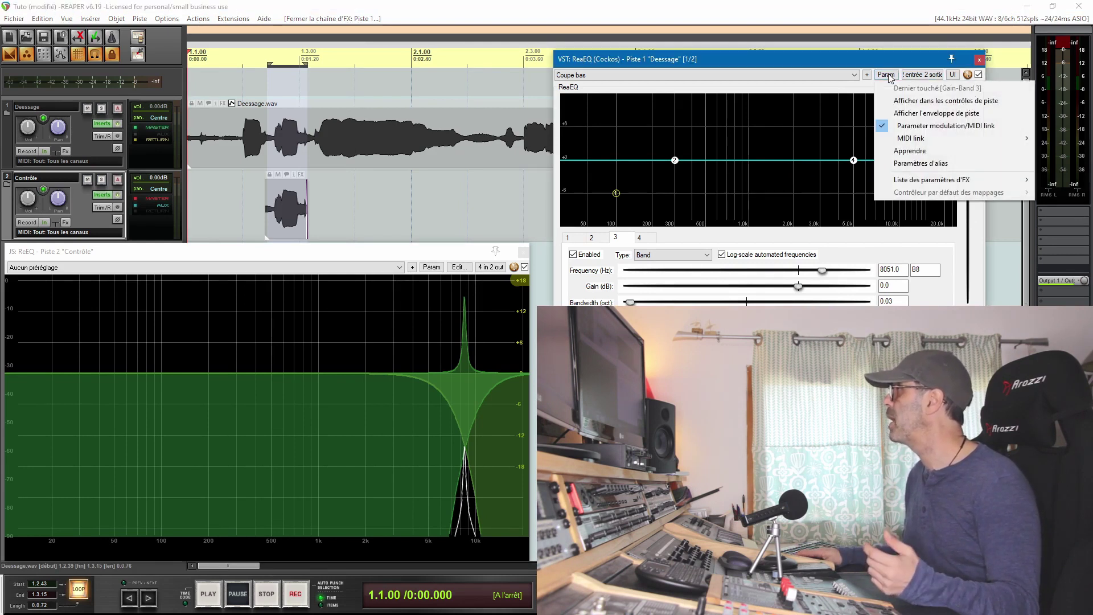
left_click(916, 125)
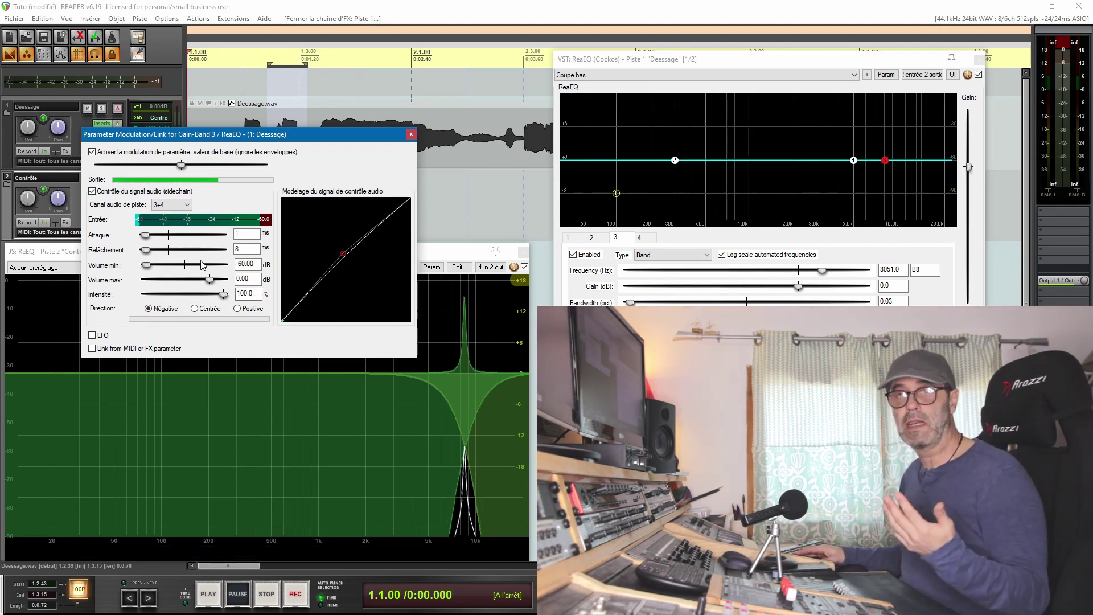
left_click(171, 204)
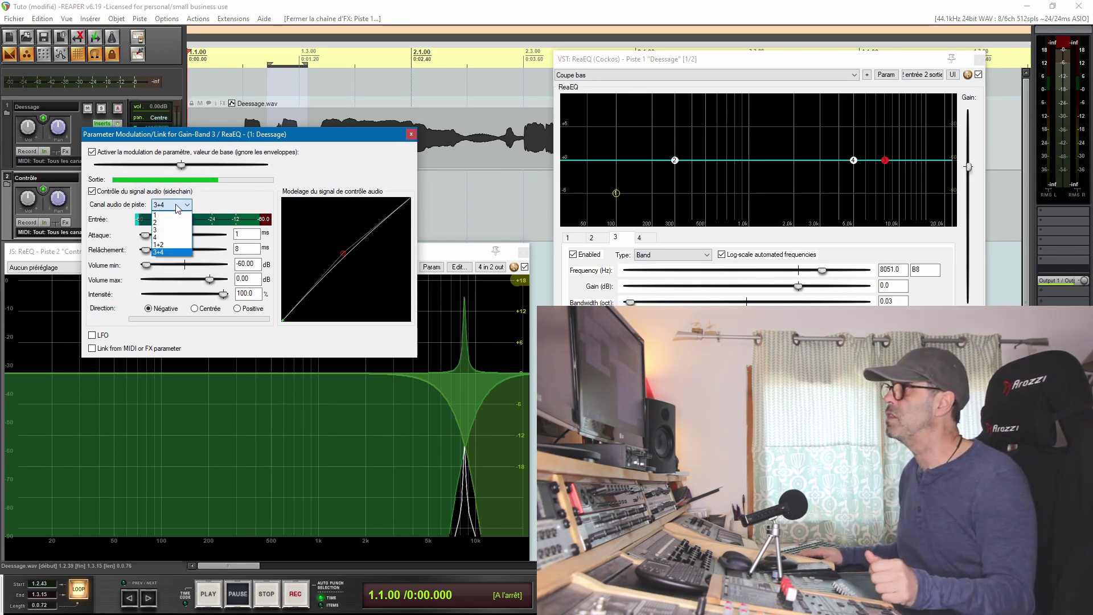
left_click(178, 251)
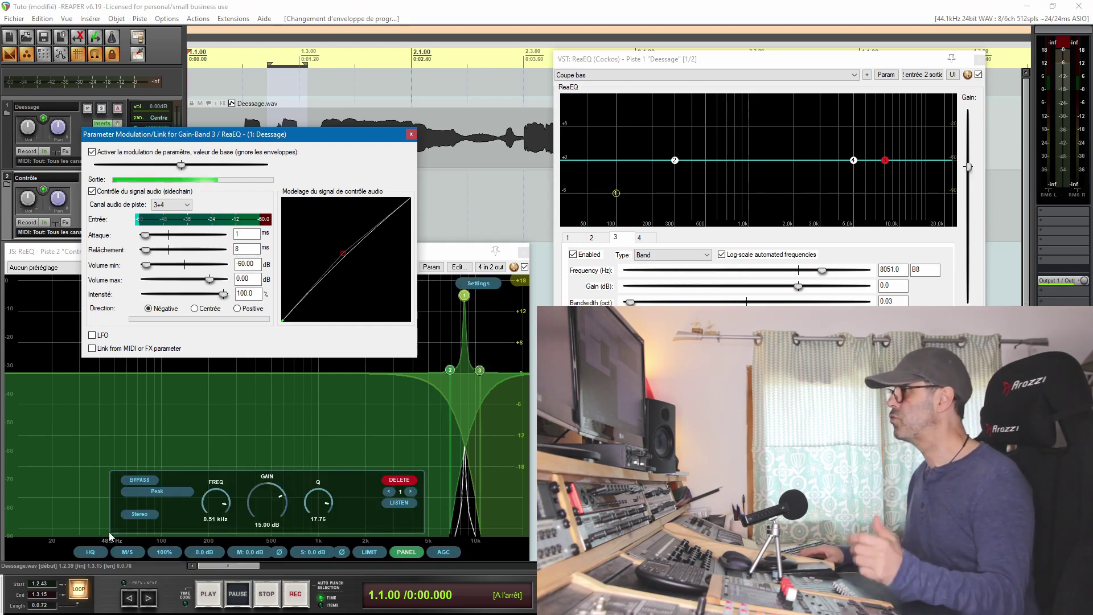
Play the looped selection and set the gain of ReEQ's 8.51 kHz peak band to 9.00 dB
left_click(205, 595)
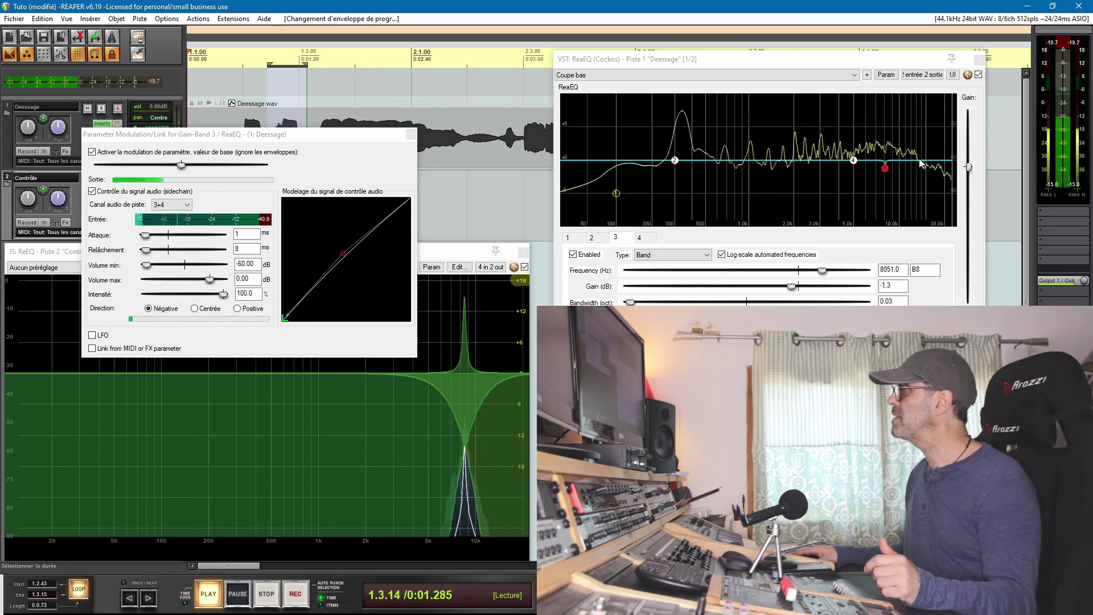
mouse_move(462, 495)
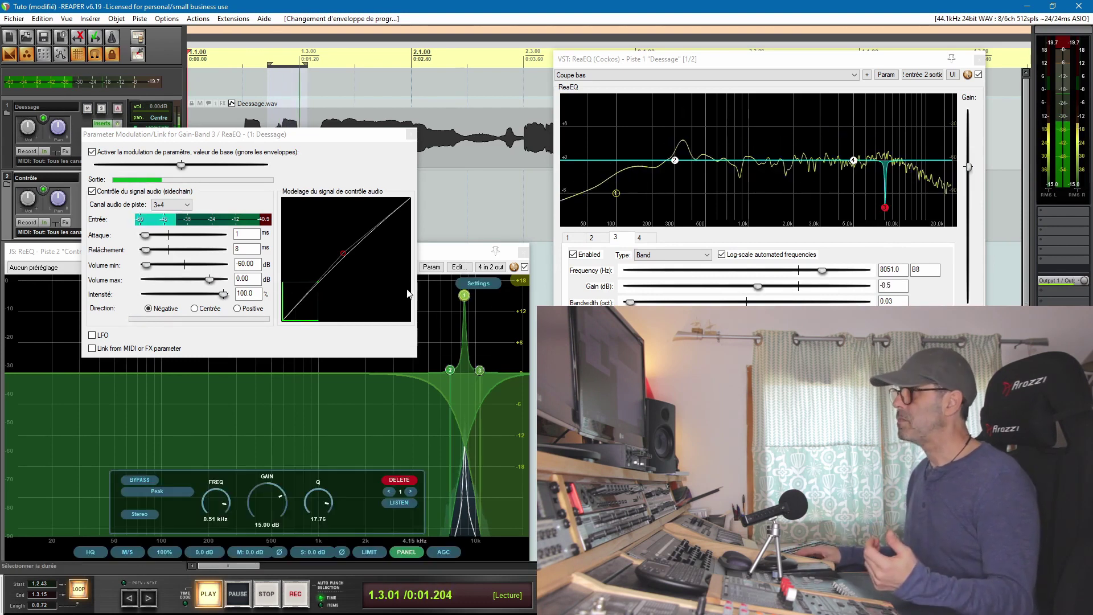
left_click(438, 288)
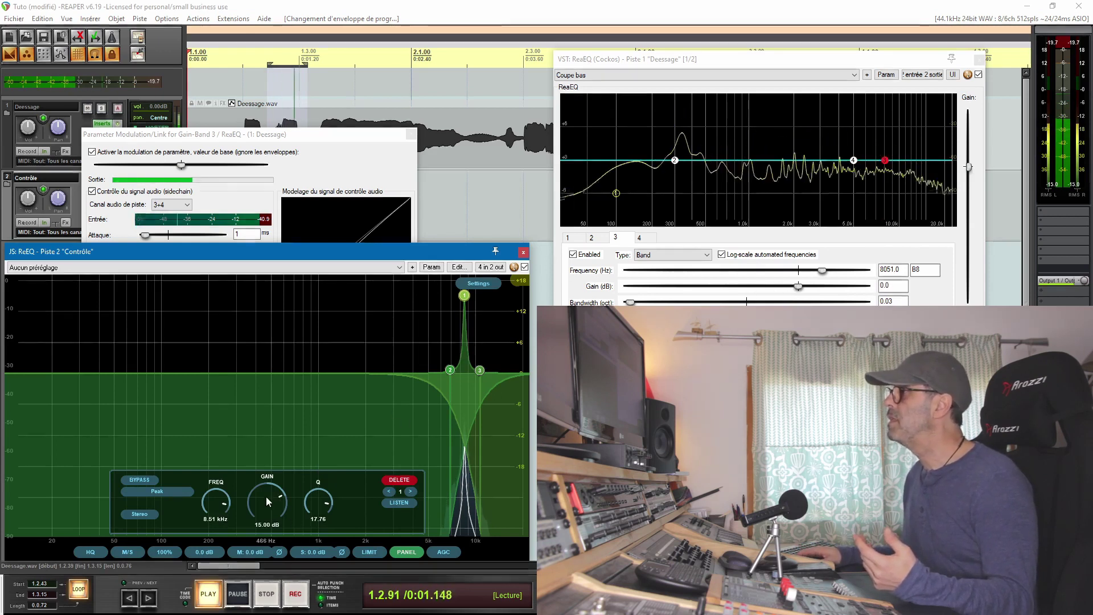
left_click_drag(266, 497, 265, 527)
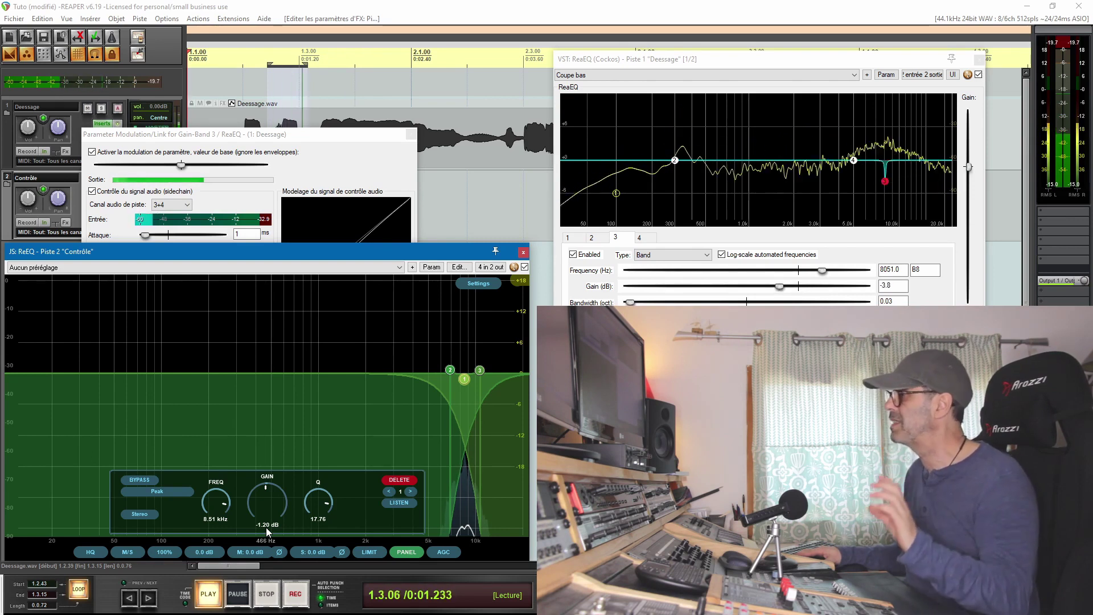
left_click_drag(265, 510, 264, 491)
scroll(264, 491, "up", 1)
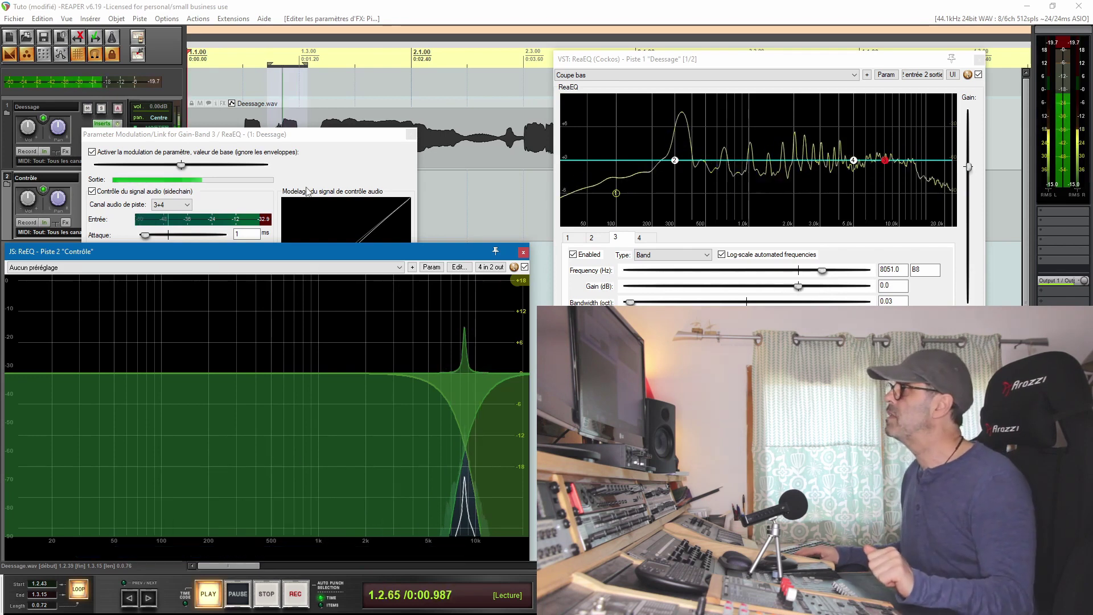
Set the modulation's attack and release to 0 ms and bend the midpoint of its audio control shaping curve downward
left_click(334, 131)
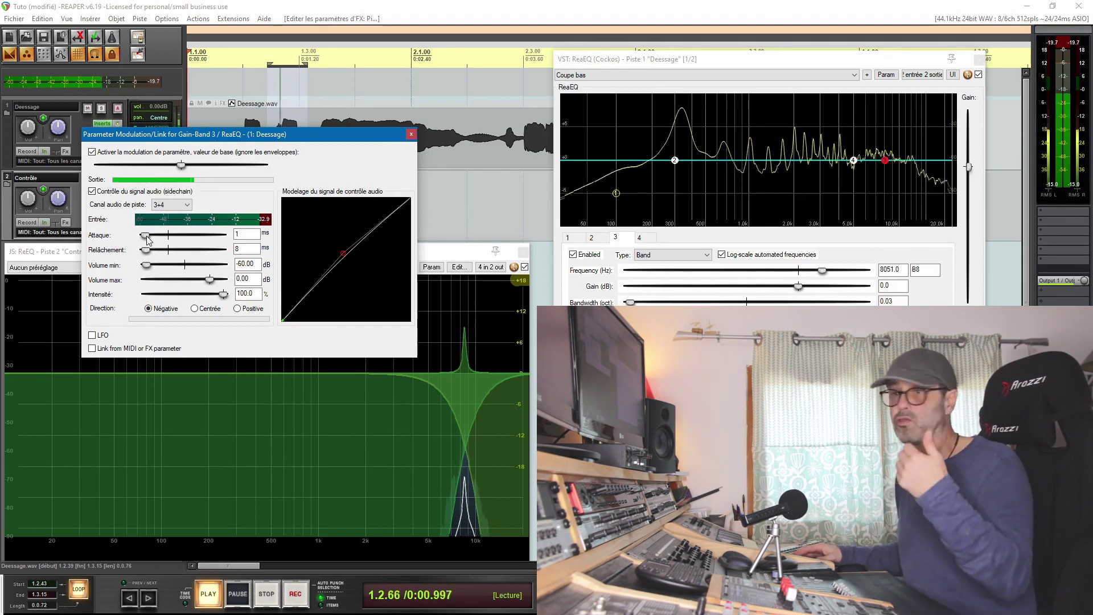
left_click_drag(146, 236, 126, 242)
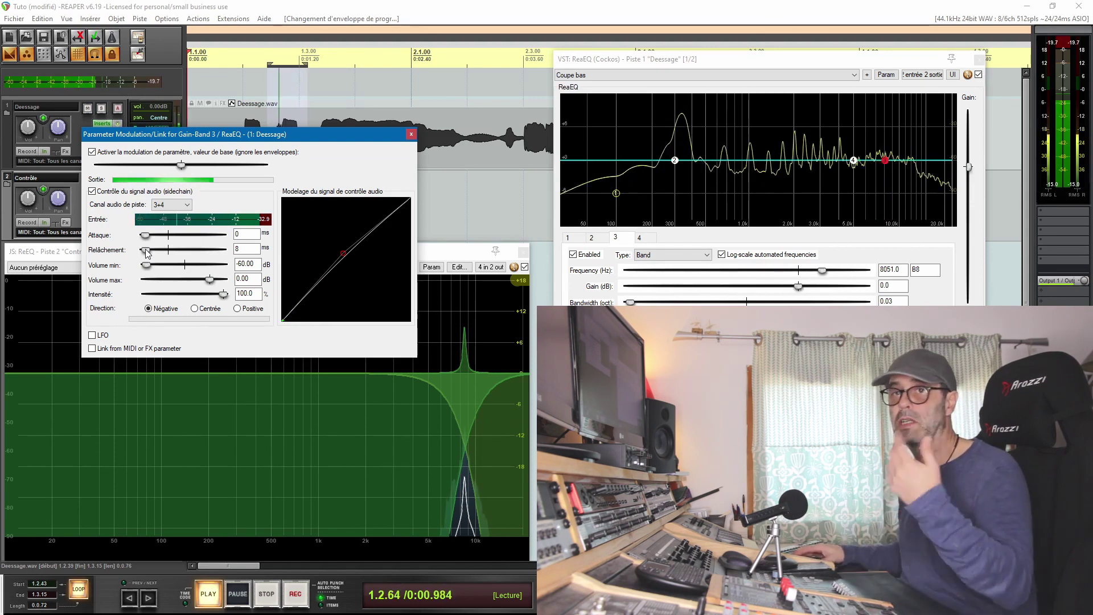
left_click_drag(145, 248, 142, 248)
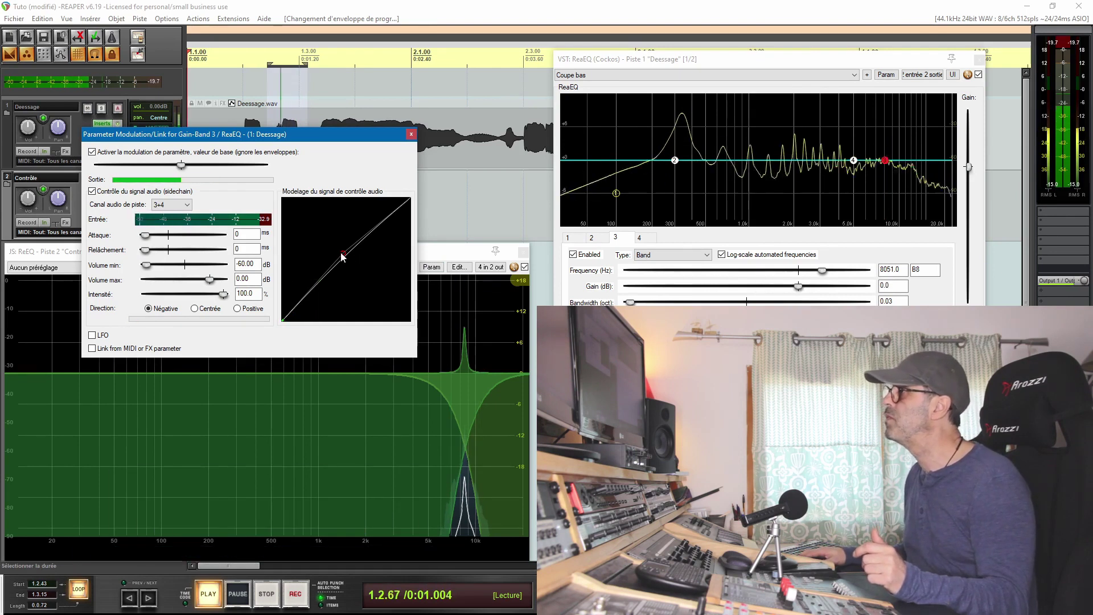
left_click_drag(343, 256, 357, 279)
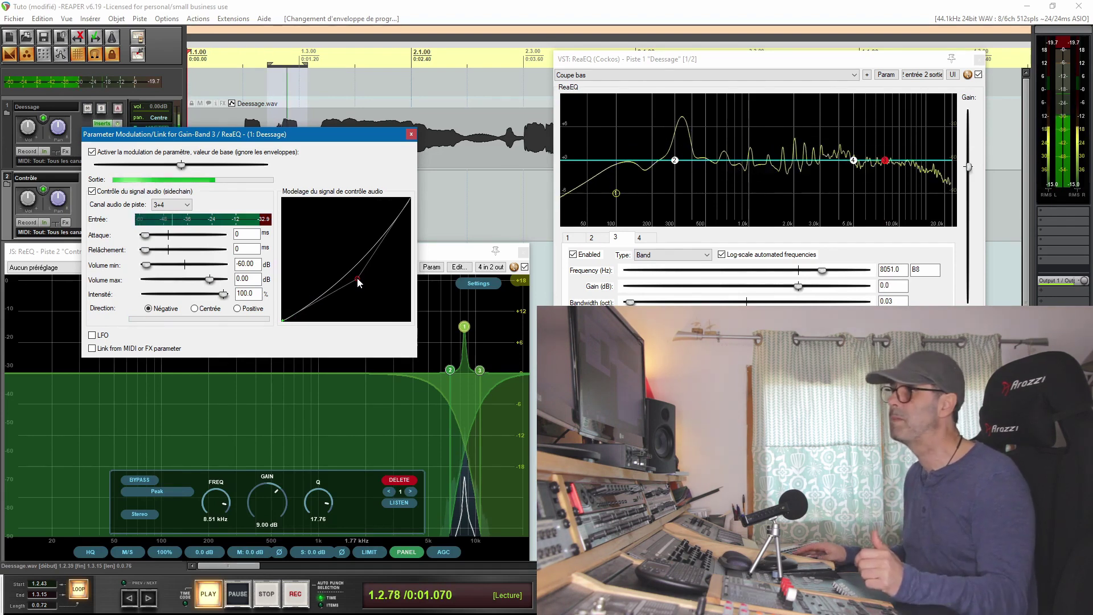